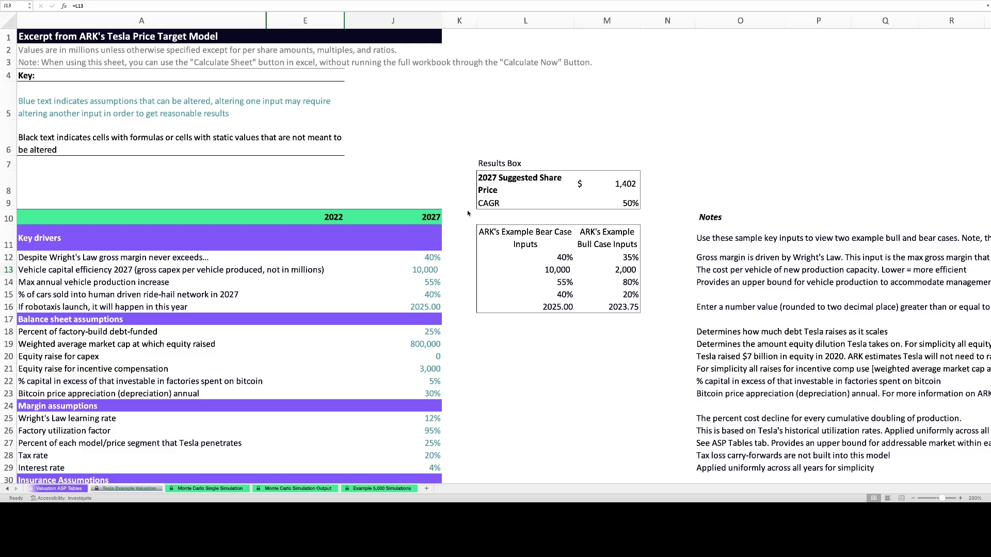
pyautogui.scroll(5, 468, 213)
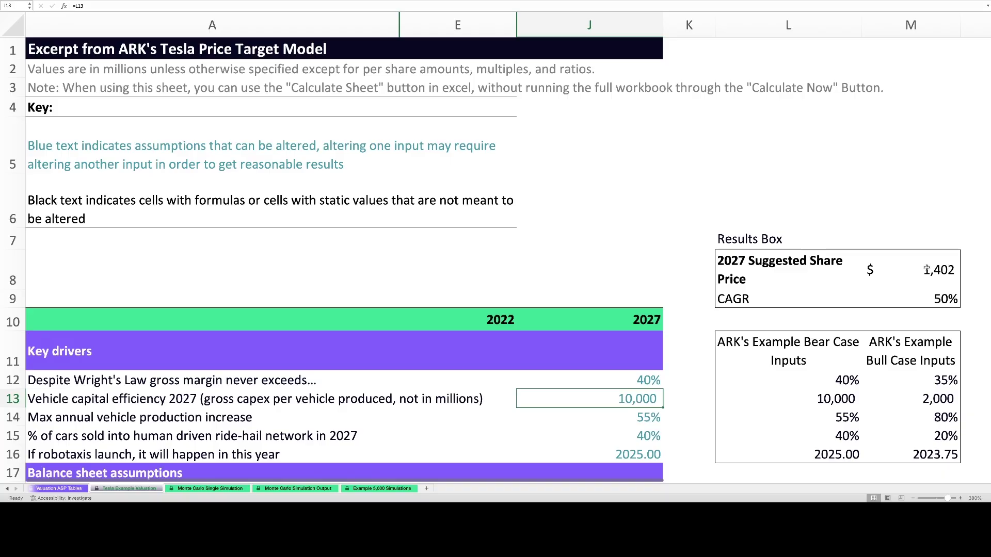
pyautogui.scroll(-3, 926, 270)
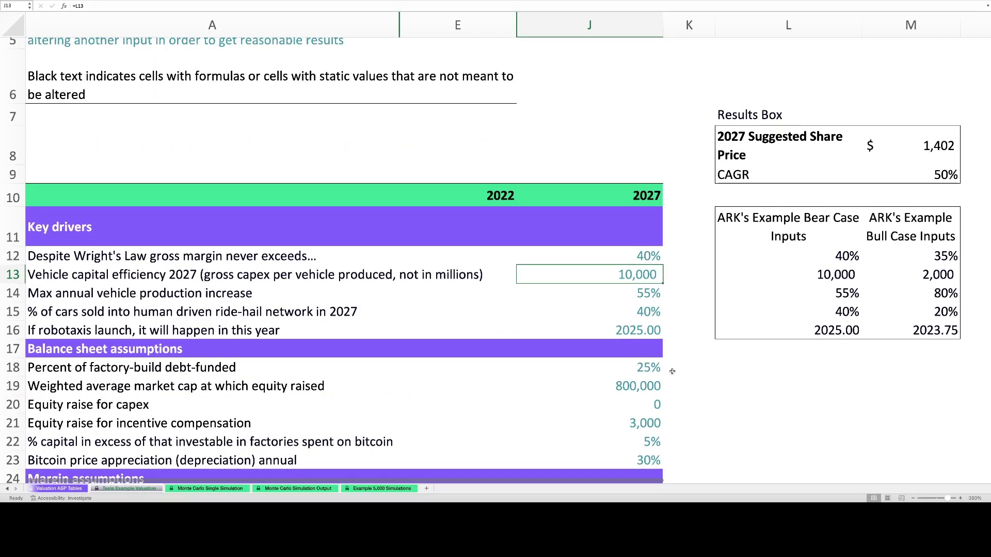
pyautogui.scroll(-2, 671, 370)
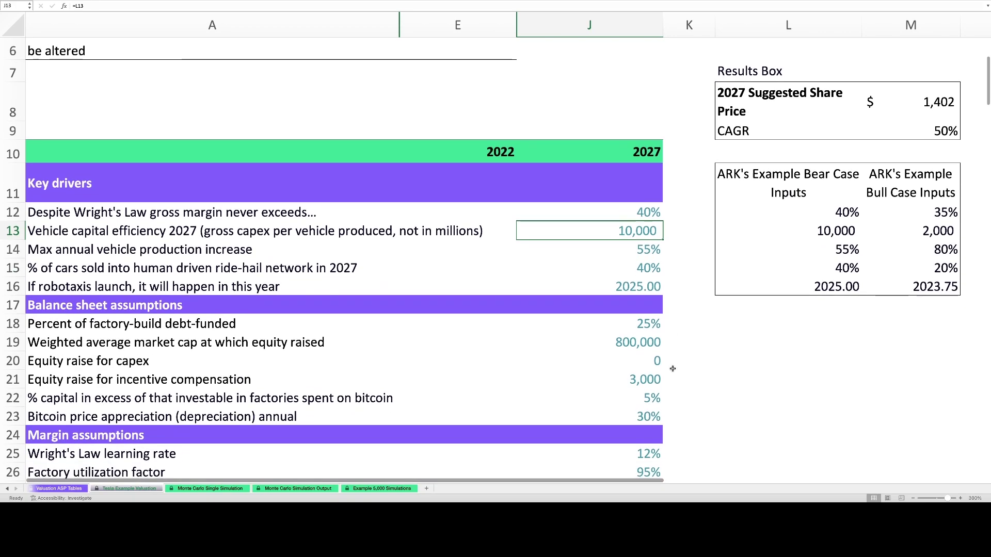
pyautogui.scroll(-2, 672, 369)
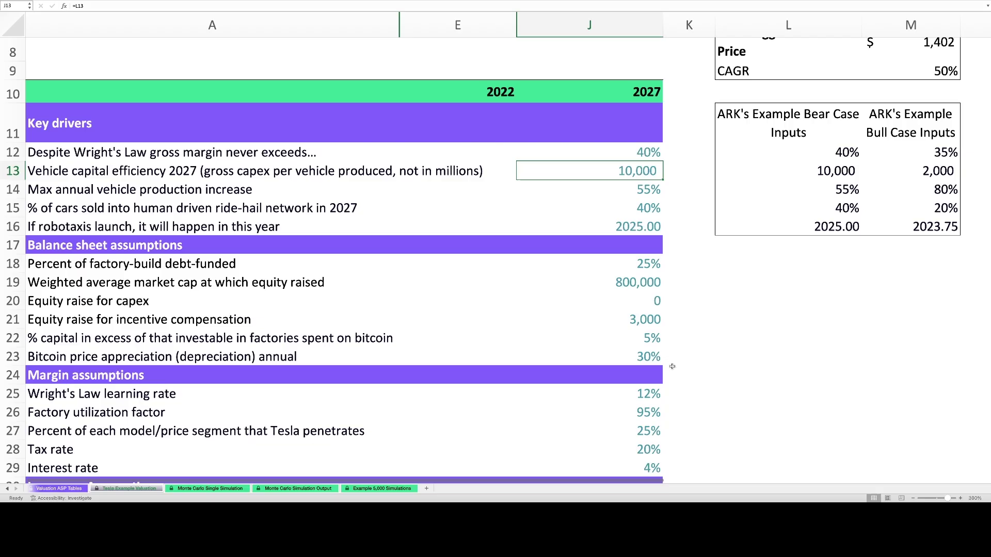
pyautogui.scroll(-3, 672, 367)
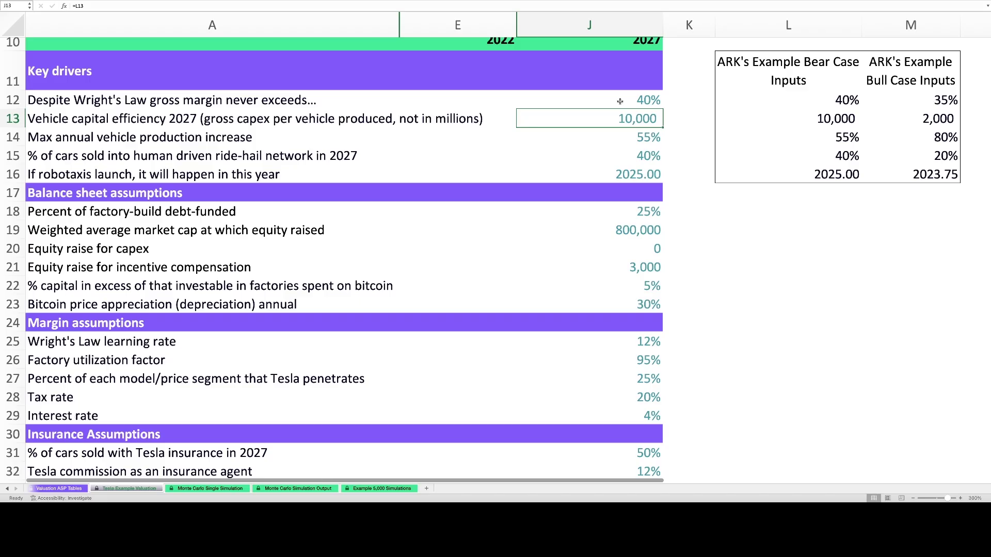
pyautogui.scroll(-4, 624, 185)
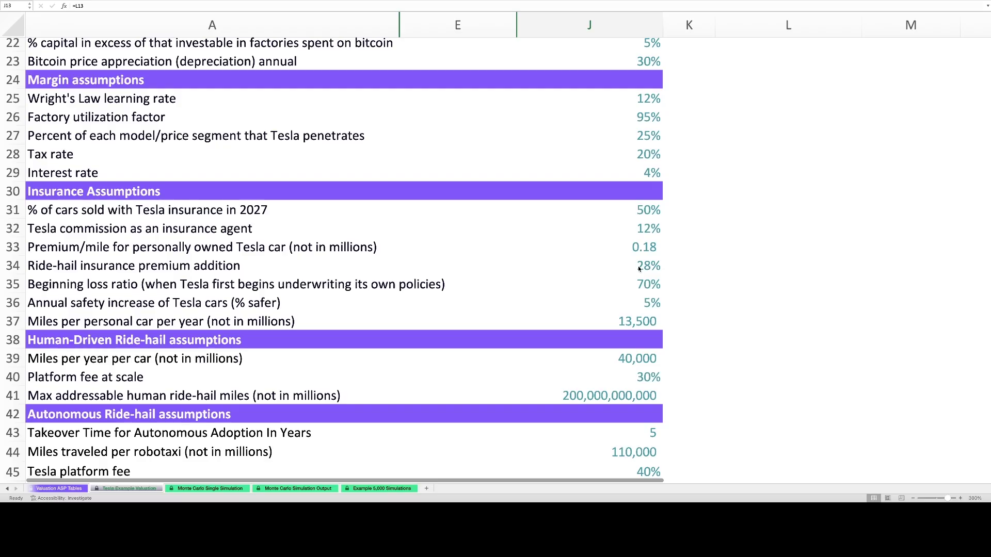
pyautogui.scroll(-1, 639, 268)
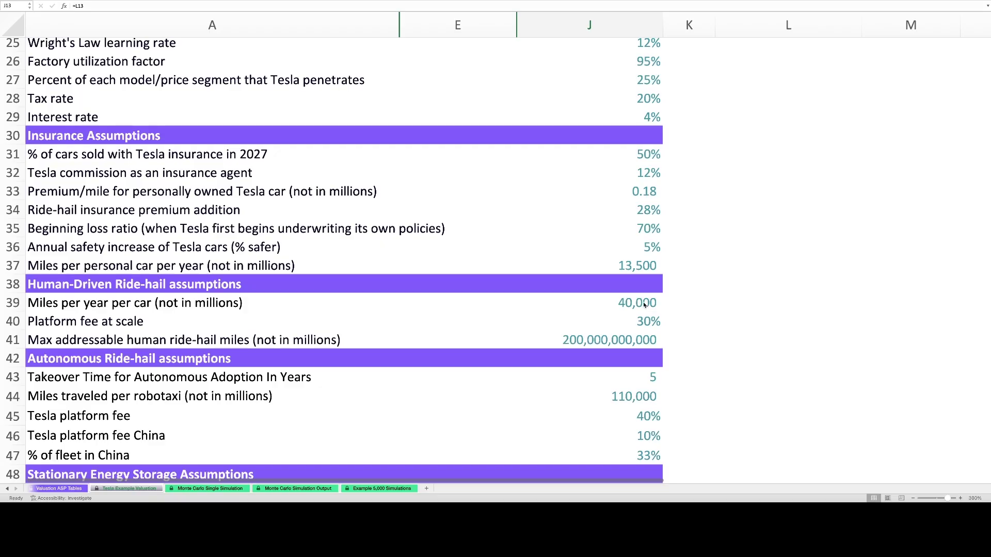
pyautogui.scroll(-2, 627, 303)
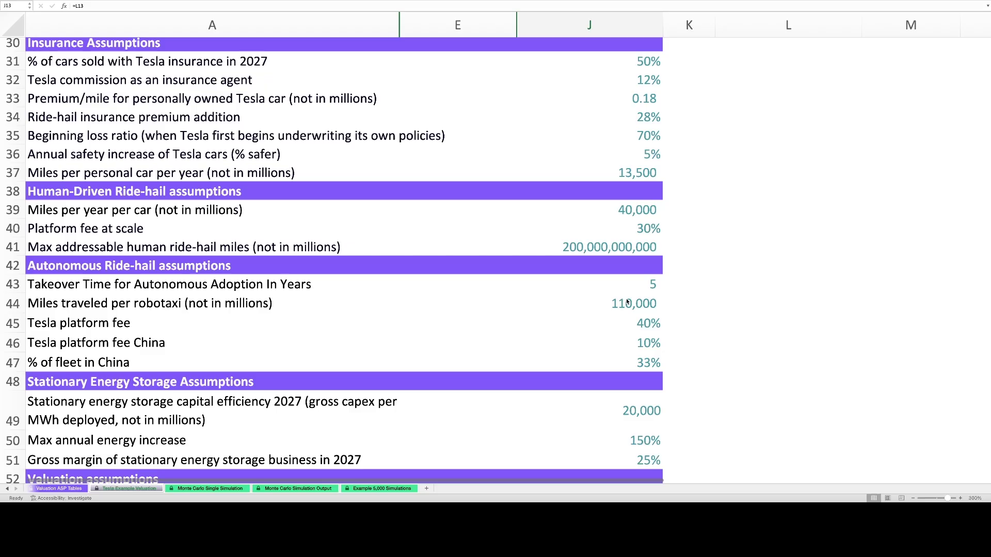
pyautogui.scroll(-8, 627, 303)
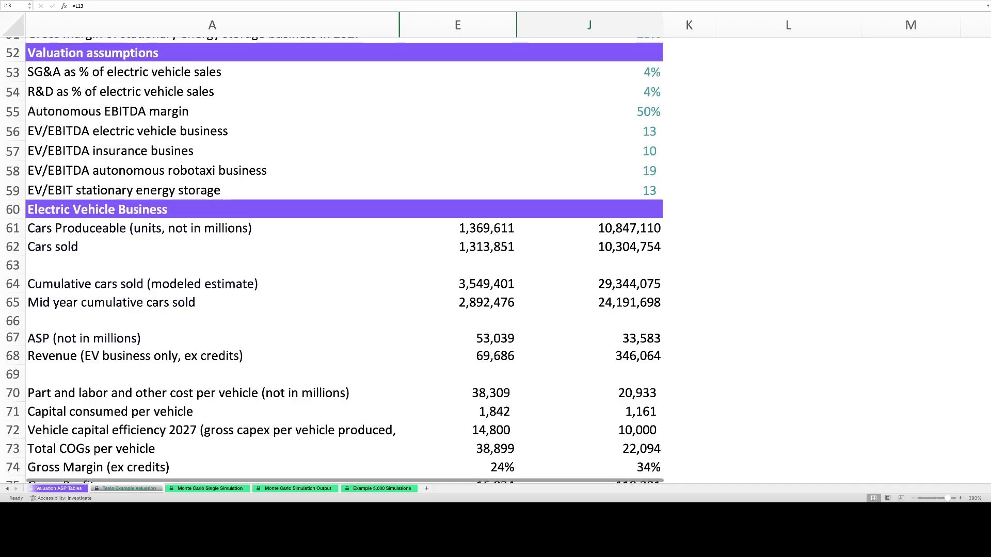
pyautogui.scroll(-20, 750, 287)
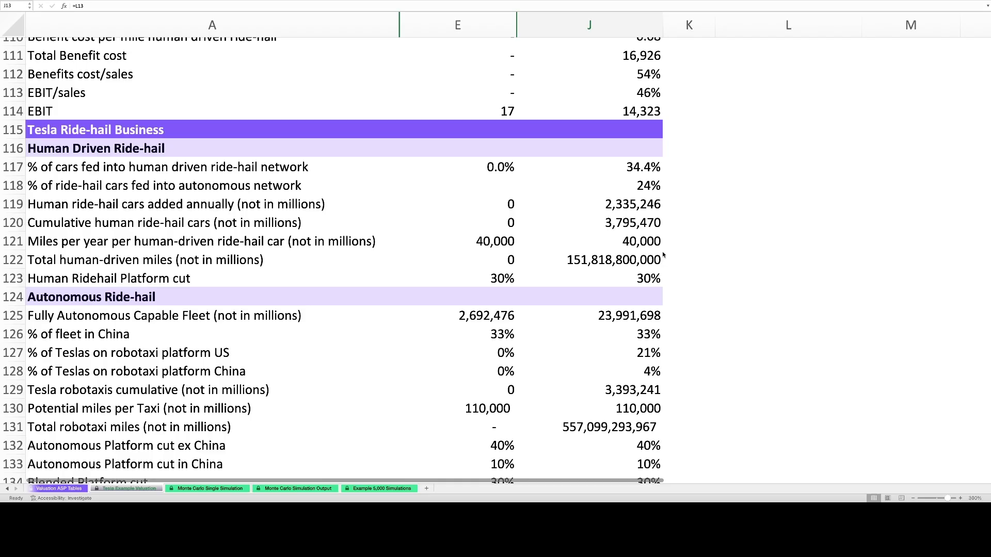
pyautogui.scroll(-3, 664, 254)
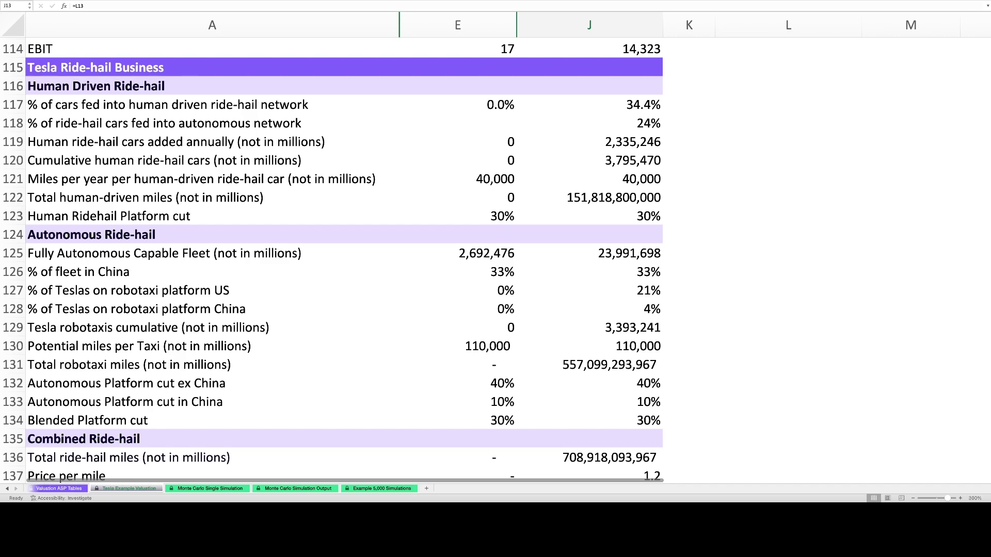
pyautogui.scroll(-10, 819, 252)
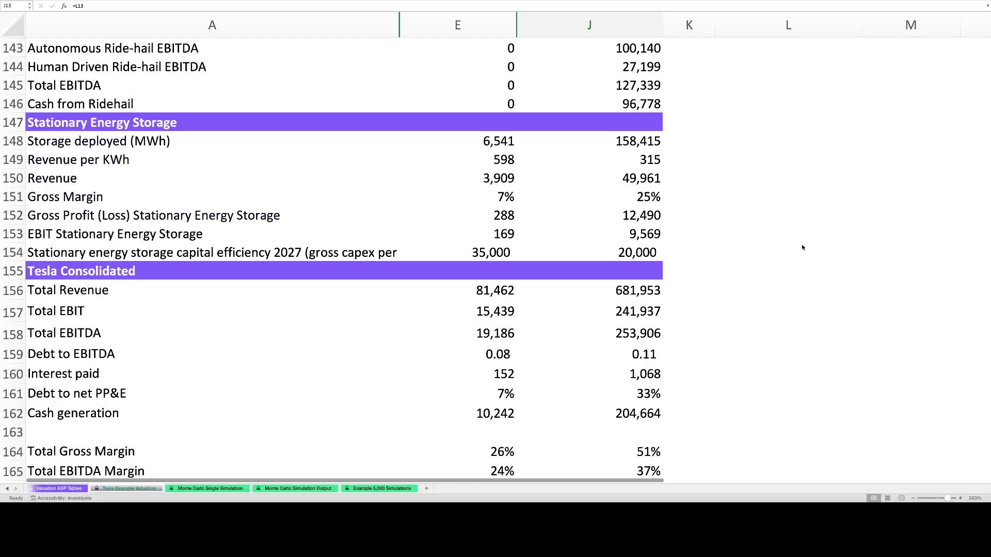
pyautogui.scroll(-7, 794, 268)
pyautogui.scroll(2, 645, 338)
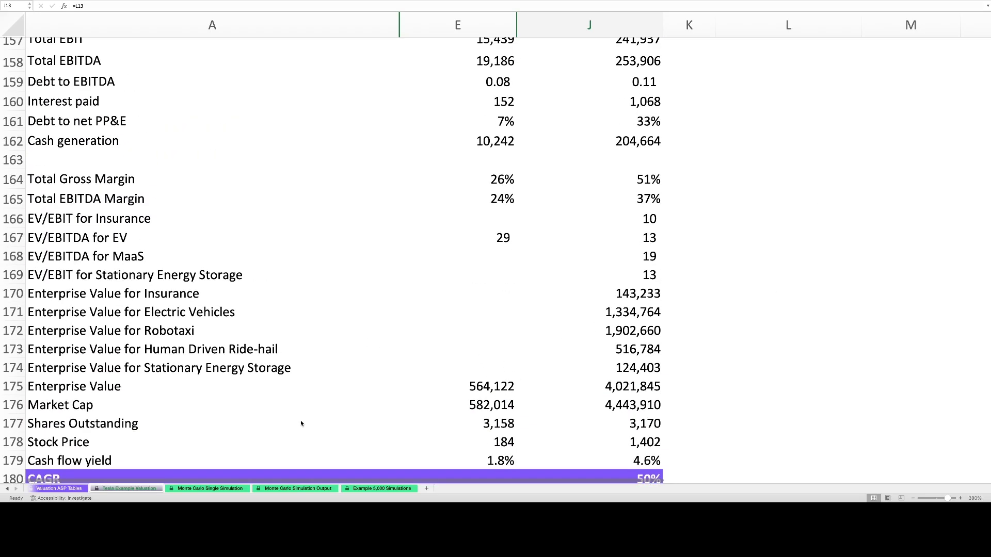
pyautogui.click(59, 489)
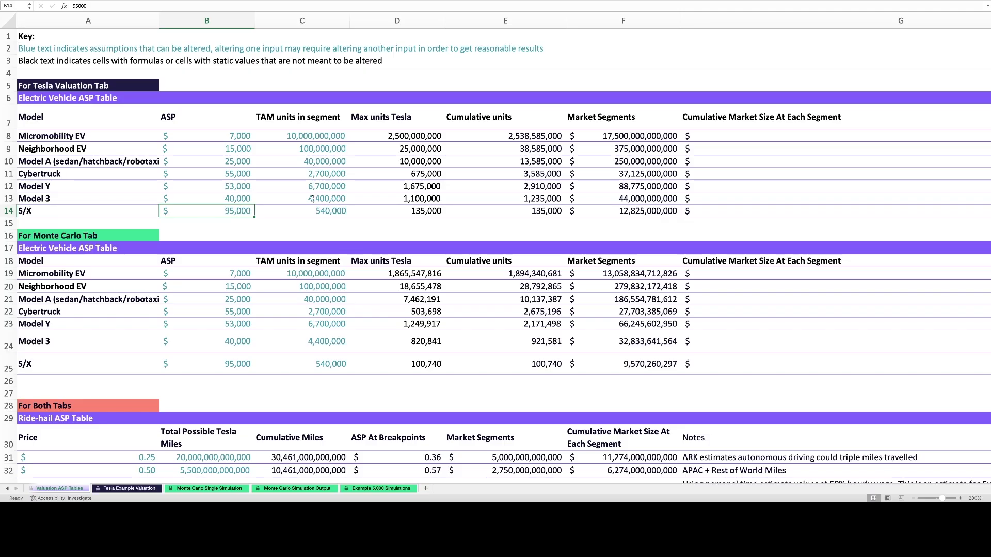
# Step: Select the Model Y and Model 3 ASP cells B12:B13 on the Valuation ASP Tables sheet
pyautogui.click(242, 188)
pyautogui.hotkey('shift', 'Down')
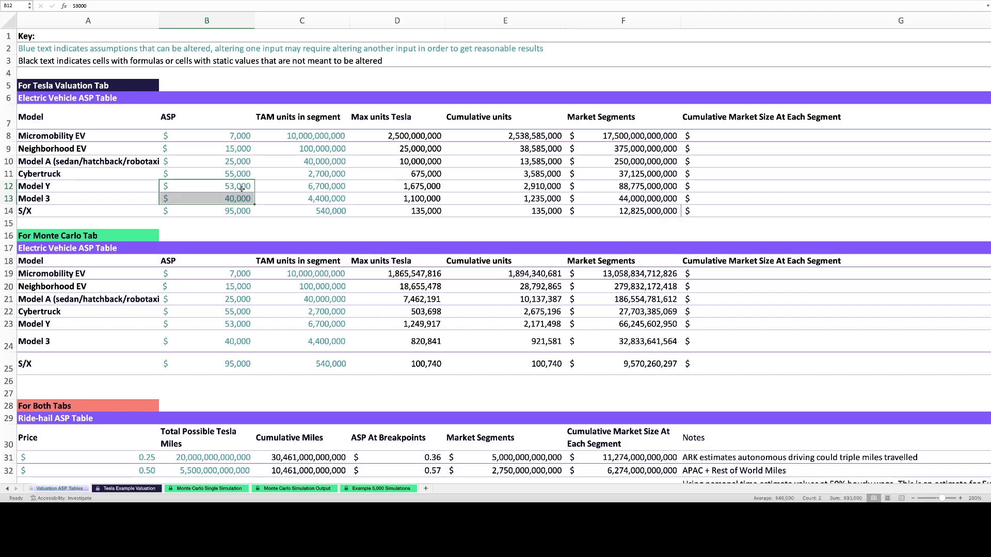
pyautogui.click(310, 188)
pyautogui.hotkey('shift', 'Down')
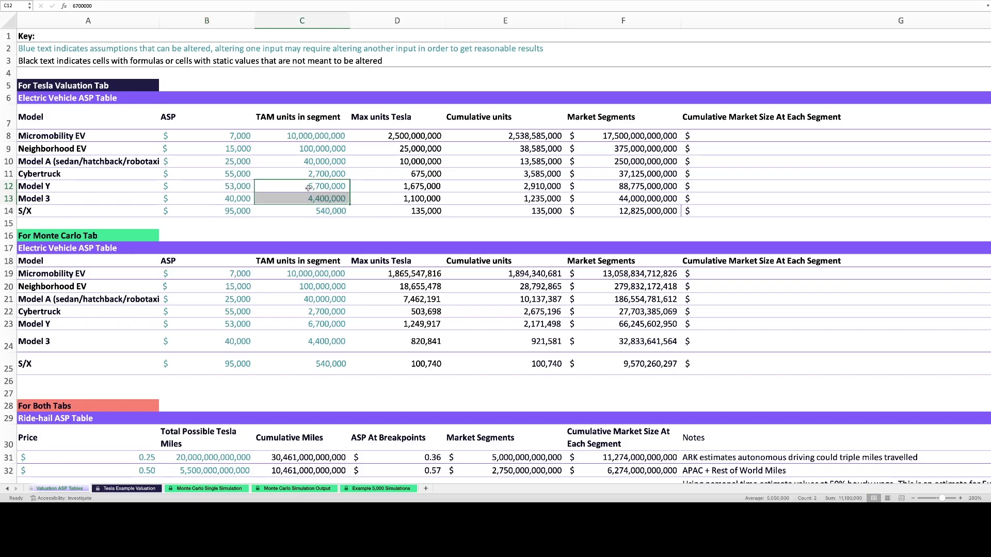
pyautogui.click(401, 185)
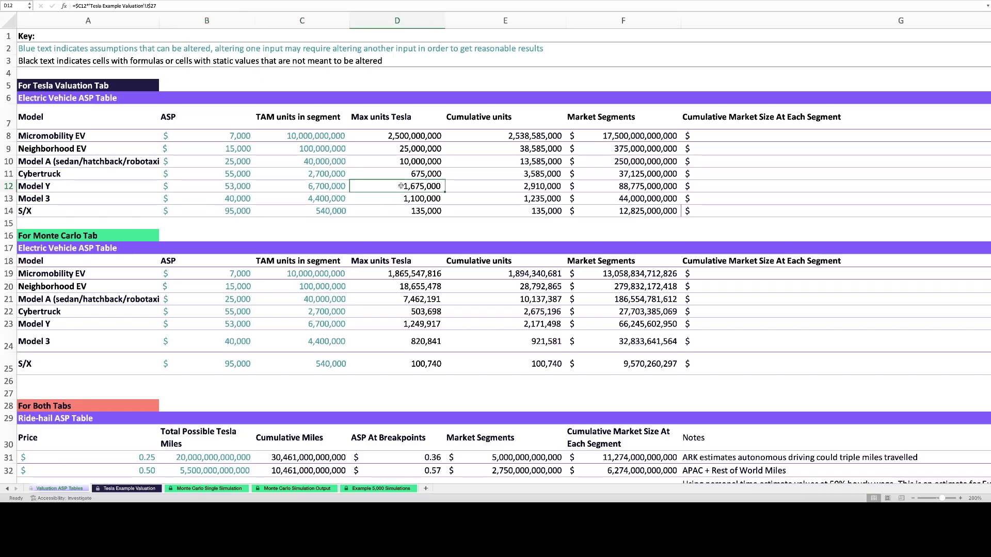
pyautogui.hotkey('shift', 'Down')
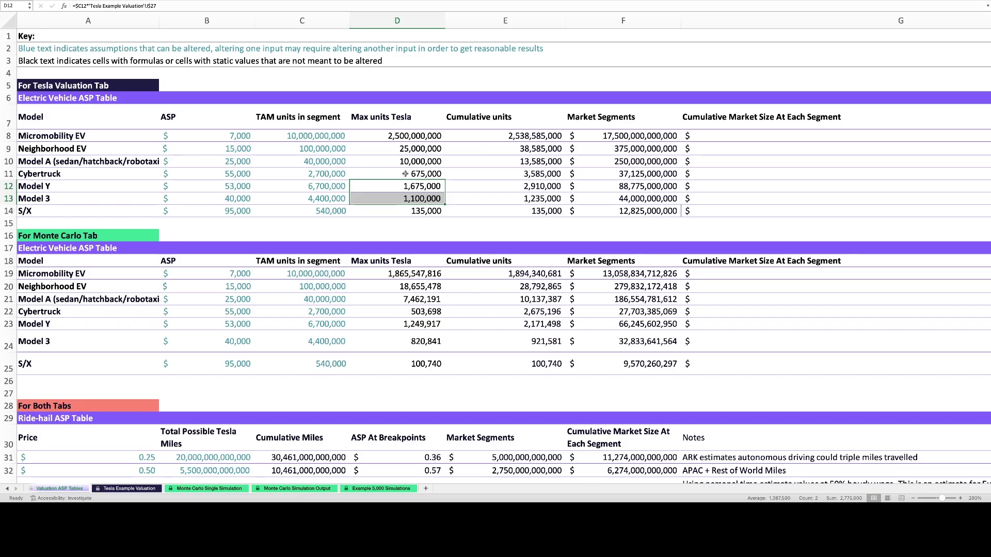
pyautogui.click(242, 163)
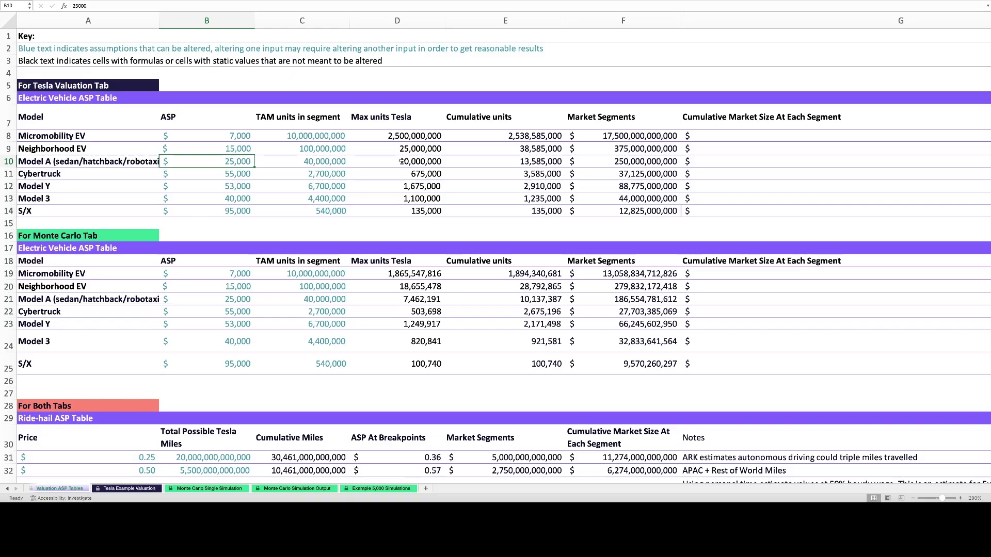
pyautogui.click(245, 148)
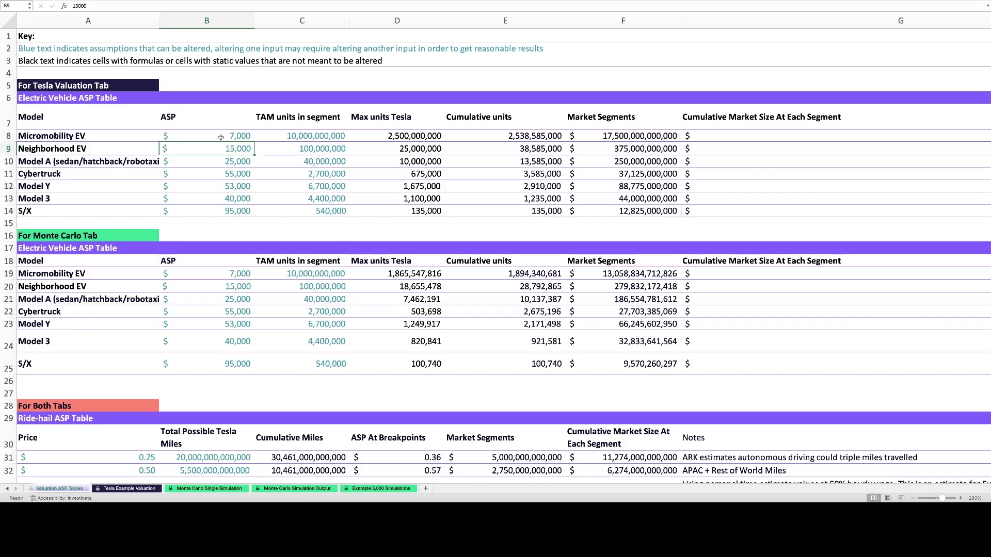
pyautogui.click(401, 209)
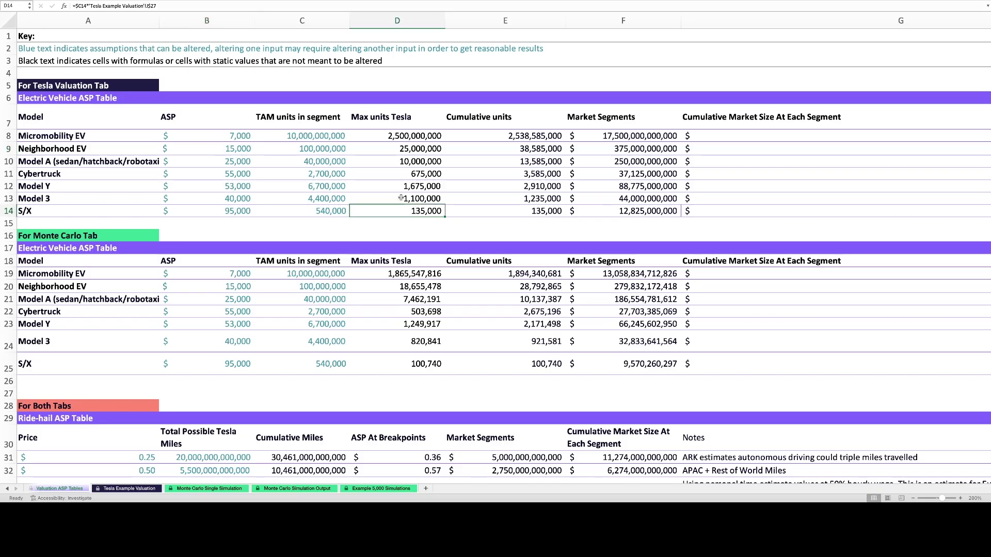
pyautogui.keyDown('shift'); pyautogui.click(401, 152); pyautogui.keyUp('shift')
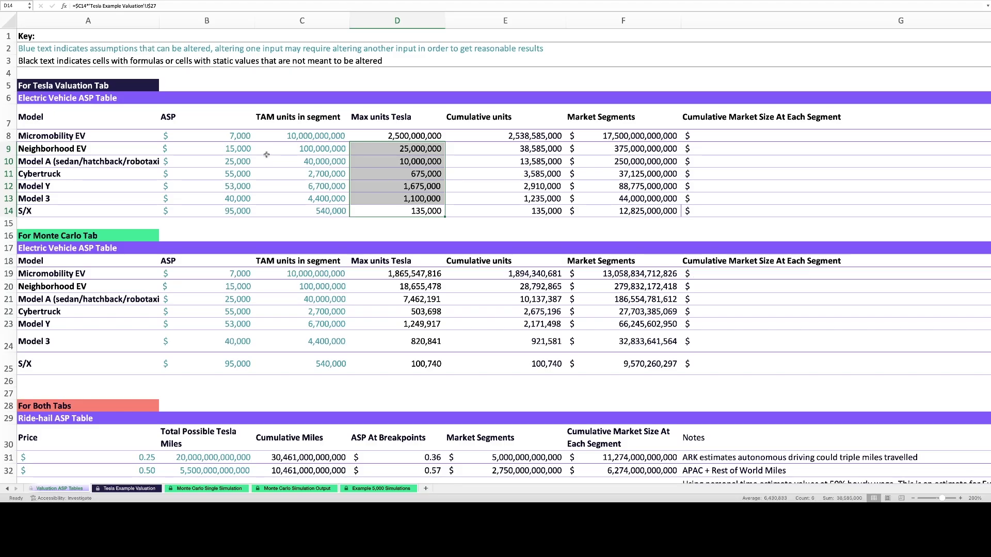
pyautogui.click(241, 162)
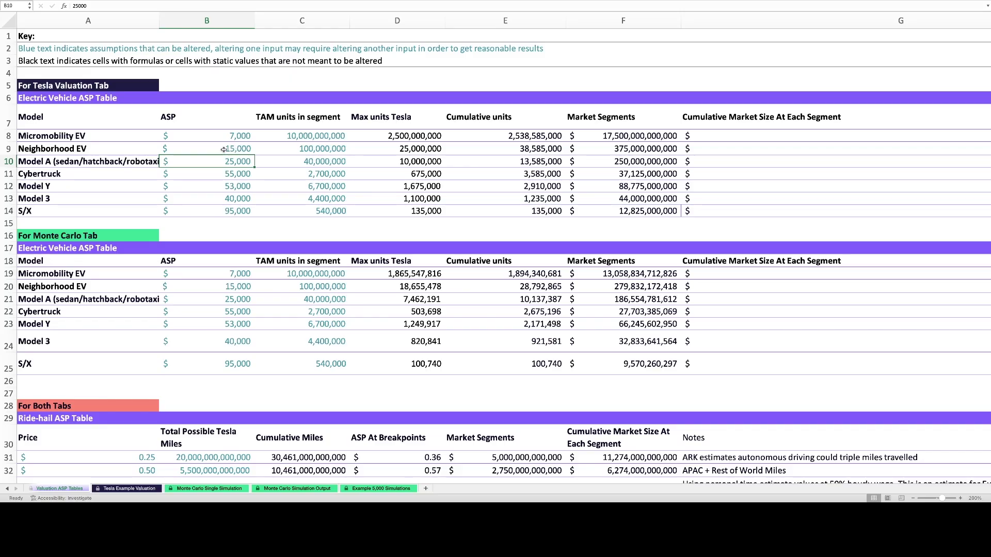
pyautogui.click(234, 148)
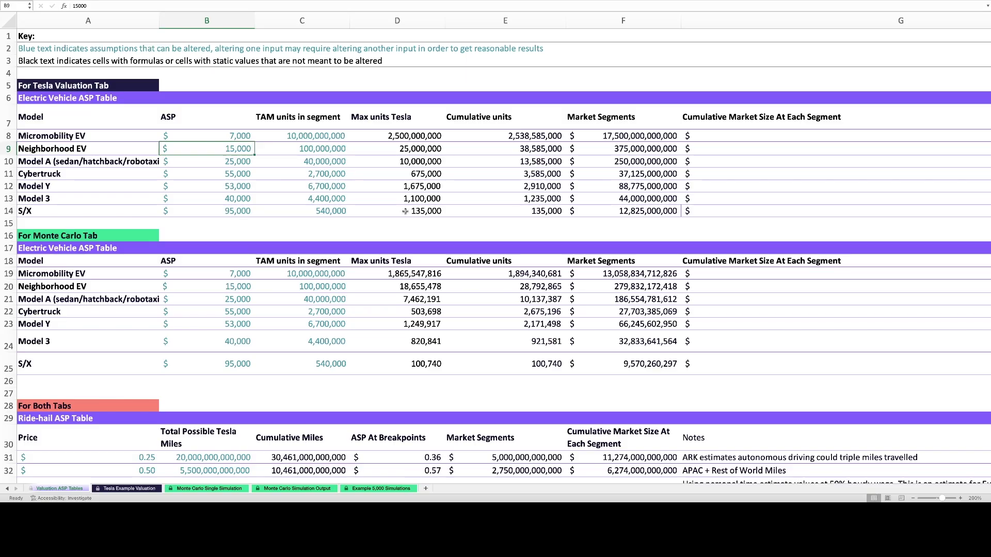
# Step: Check the cumulative market size formula in F31, then move down to the Graph Inputs and Penetration tables
pyautogui.scroll(-6, 406, 211)
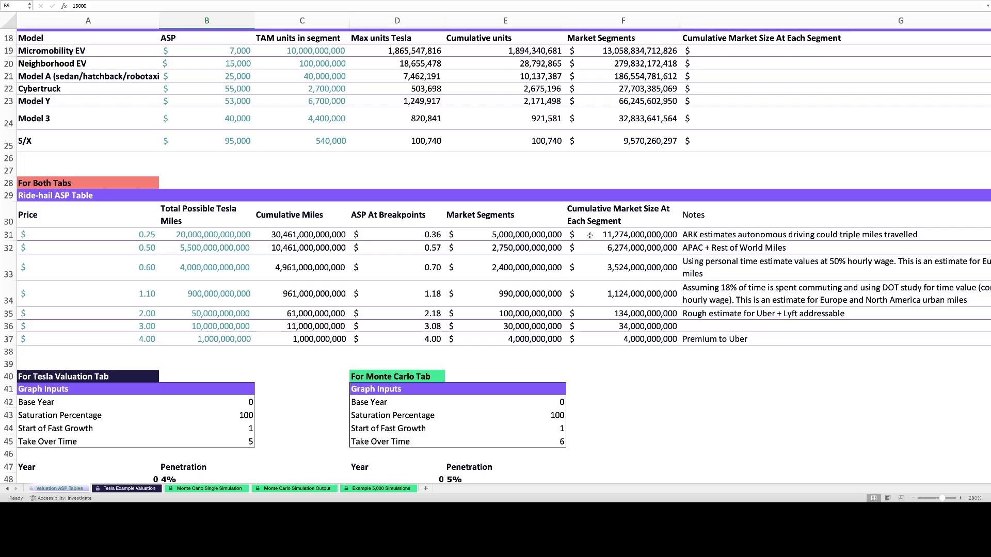
pyautogui.click(606, 236)
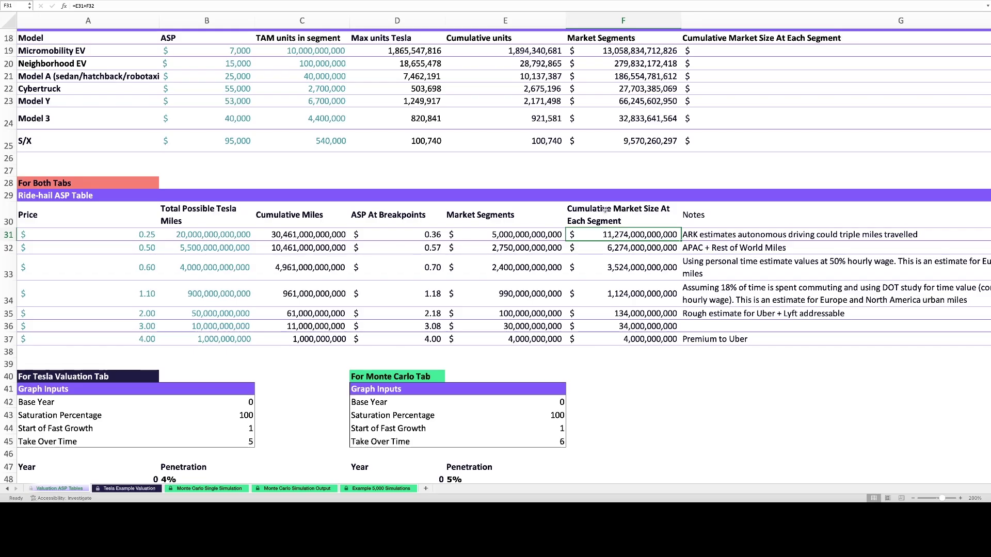
pyautogui.scroll(-4, 604, 214)
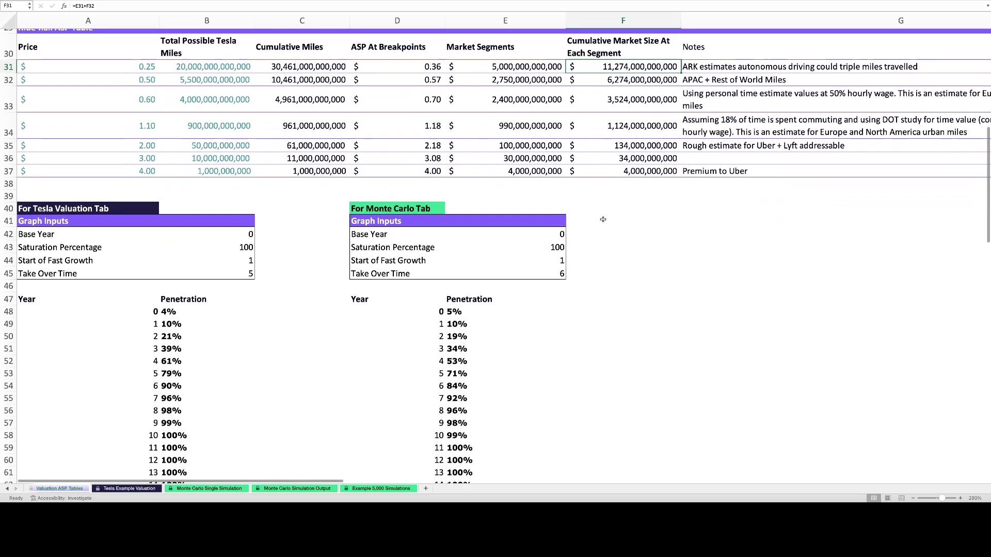
pyautogui.scroll(-2, 603, 219)
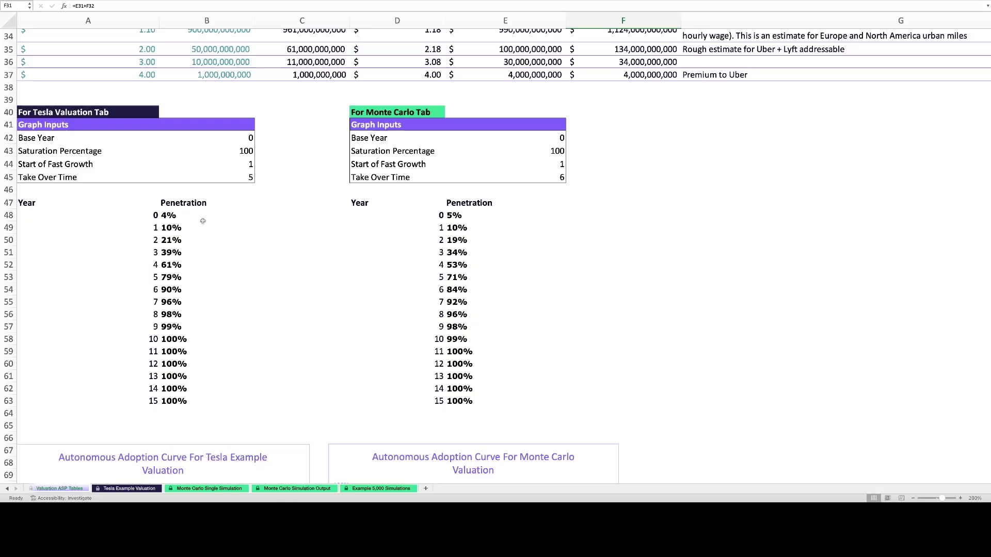
# Step: Look over the two autonomous adoption curve charts, then move to the Monte Carlo Single Simulation sheet
pyautogui.scroll(-1, 203, 221)
pyautogui.scroll(-6, 202, 221)
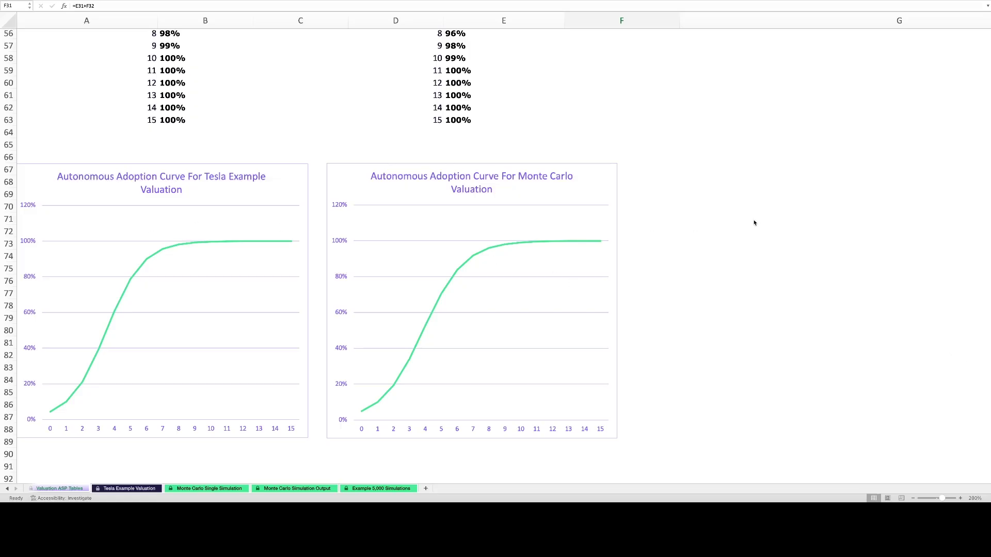
pyautogui.hotkey('ctrl', 'pagedown')
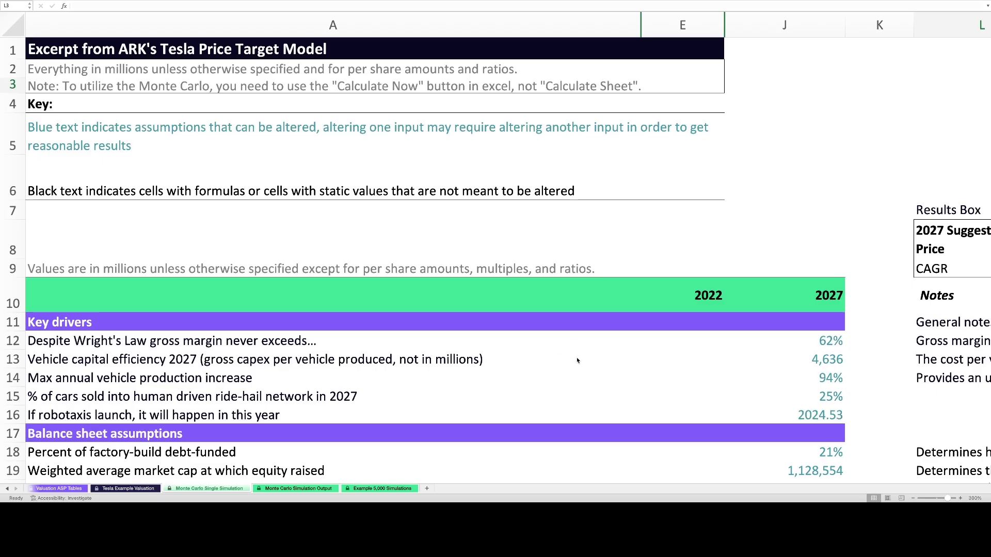
pyautogui.scroll(-3, 578, 361)
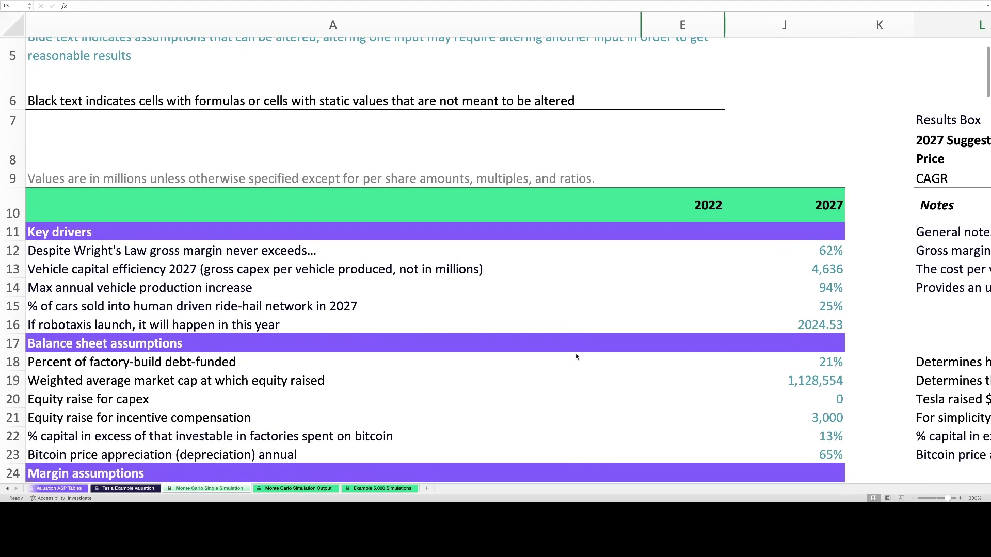
pyautogui.scroll(-3, 576, 357)
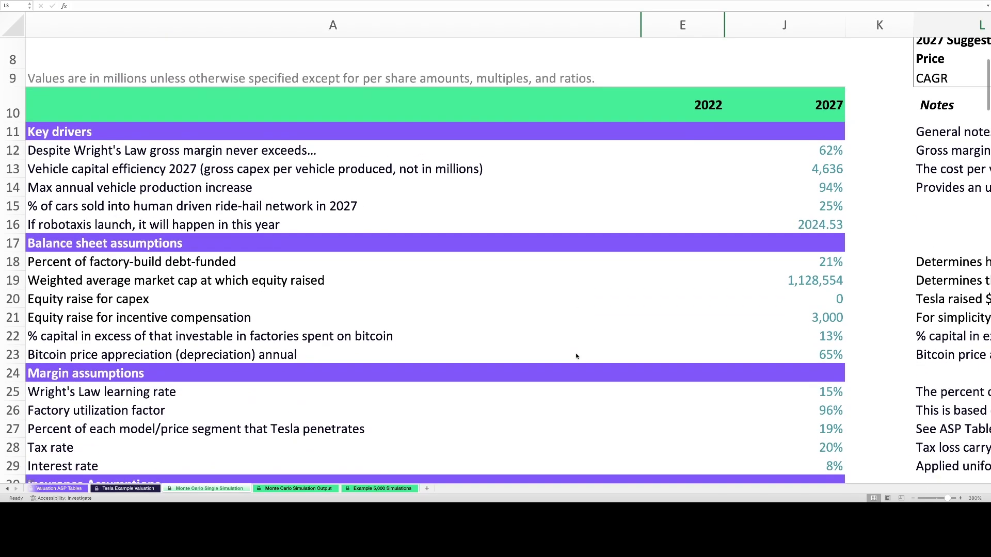
pyautogui.scroll(-1, 577, 357)
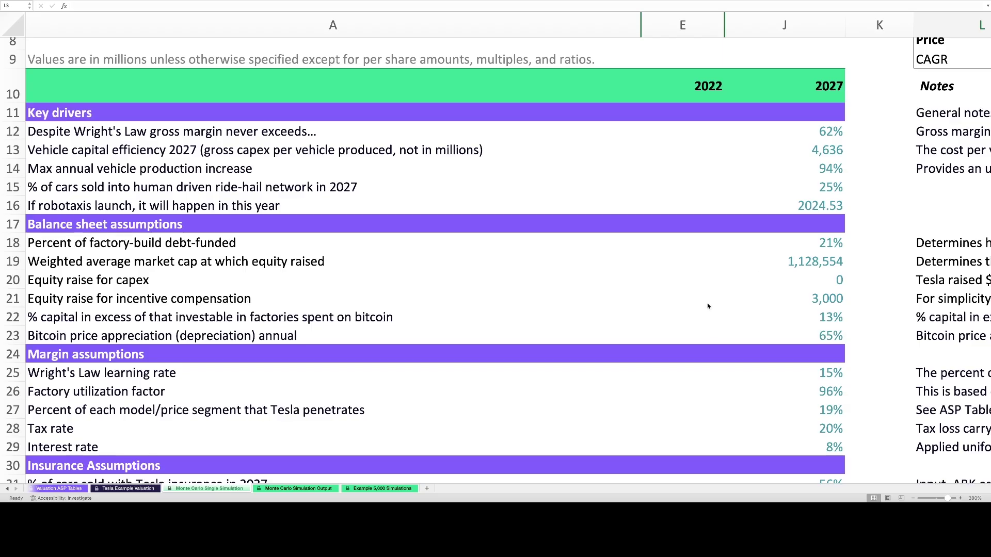
# Step: On the Example 5,000 Simulations sheet, go to the first Tesla Total Revenue 2027 value in R5
pyautogui.click(371, 488)
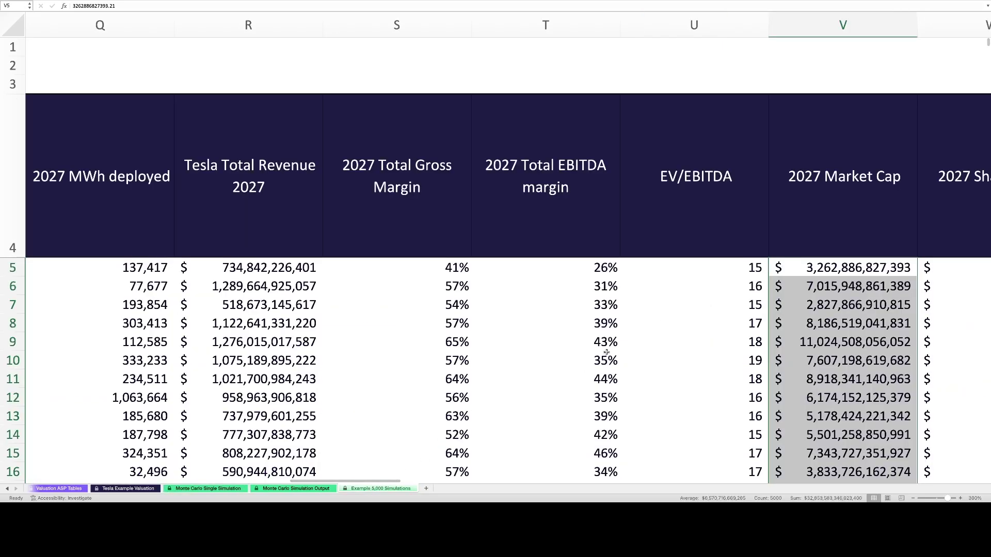
pyautogui.hscroll(-3, 603, 350)
pyautogui.hscroll(-12, 604, 350)
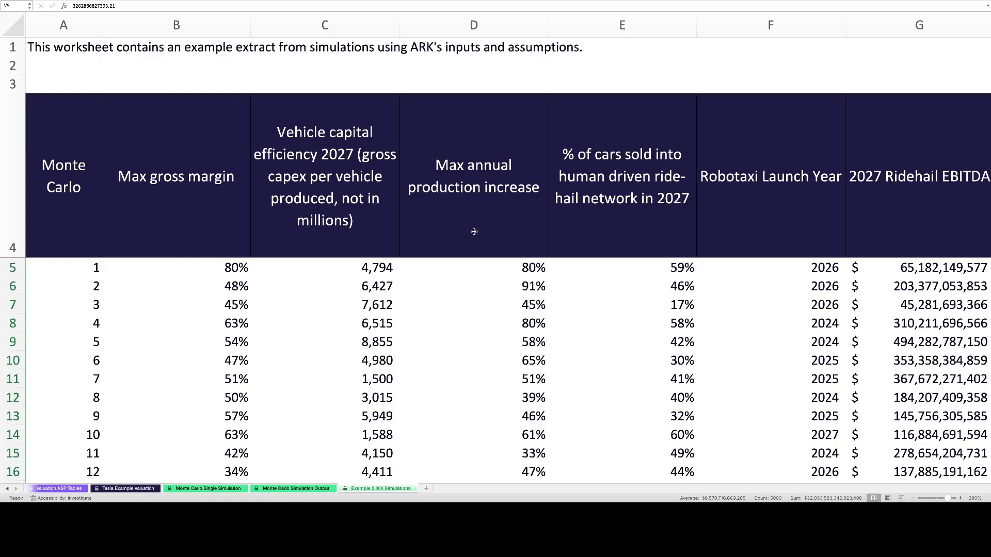
pyautogui.hscroll(3, 480, 227)
pyautogui.hscroll(4, 482, 227)
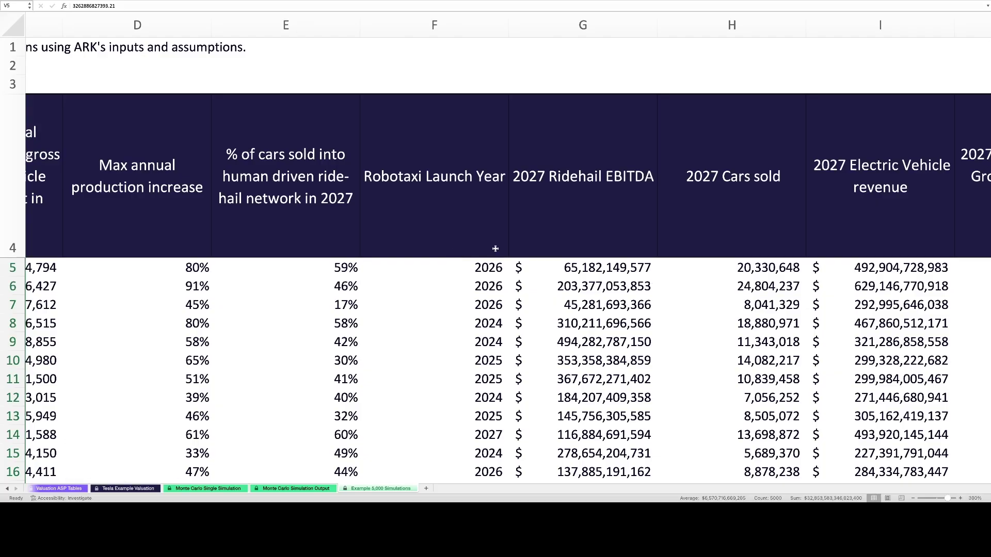
pyautogui.hscroll(3, 493, 250)
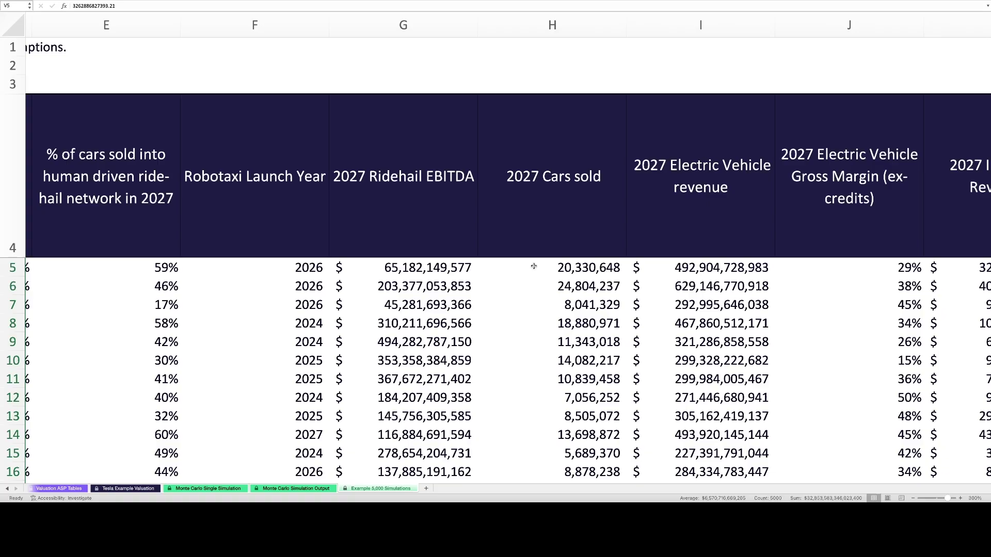
pyautogui.hscroll(9, 534, 266)
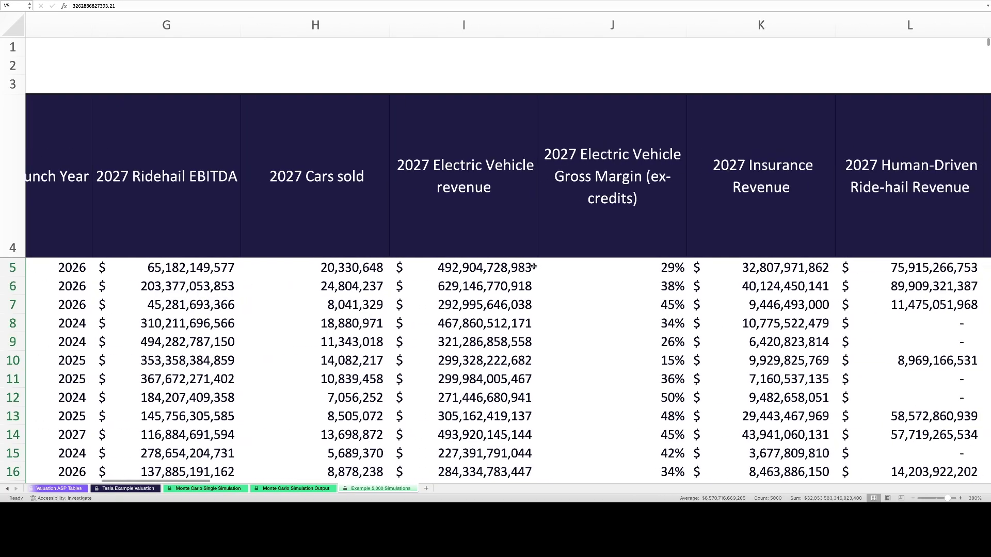
pyautogui.hscroll(12, 532, 267)
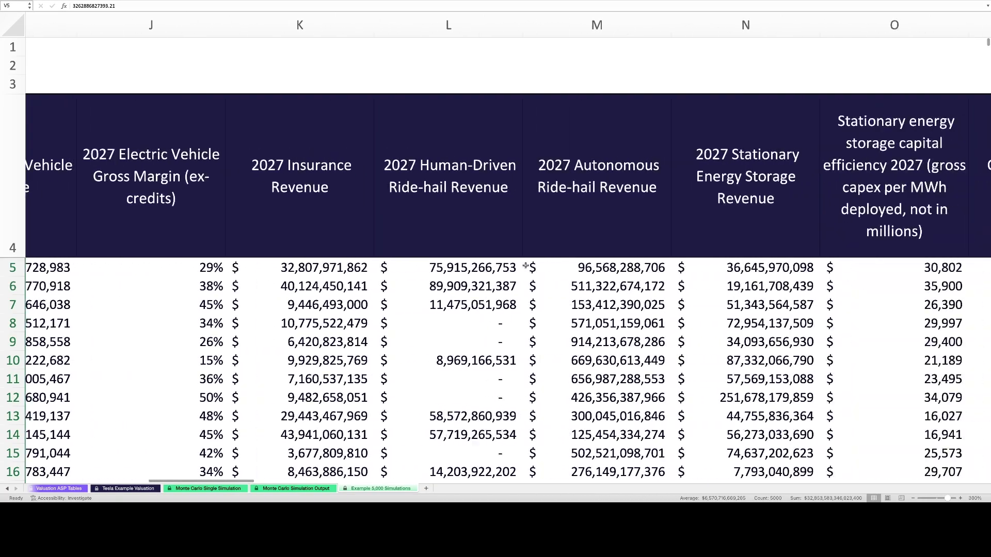
pyautogui.hscroll(18, 525, 265)
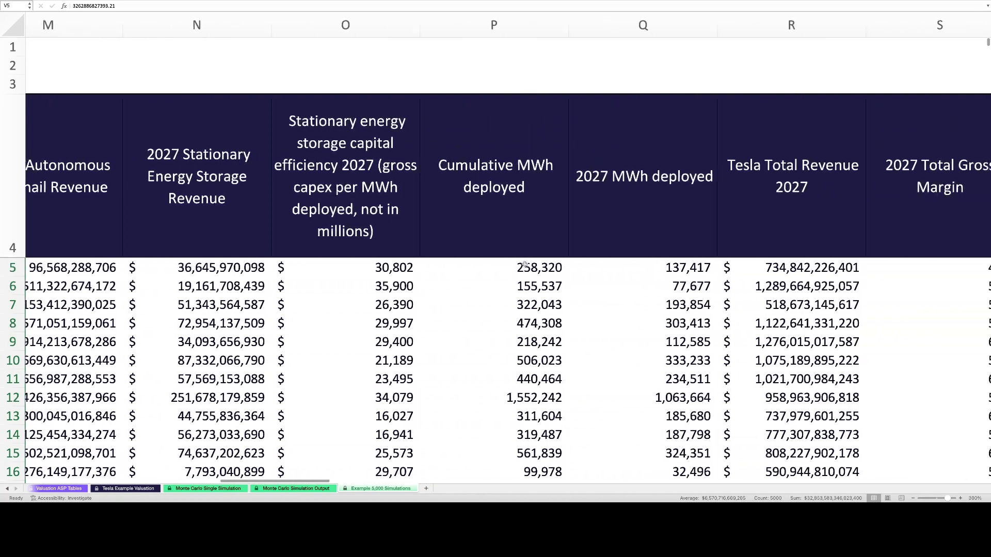
pyautogui.press('Left')
pyautogui.press('Left')
pyautogui.press('Left')
pyautogui.press('Left')
pyautogui.hscroll(-2, 299, 284)
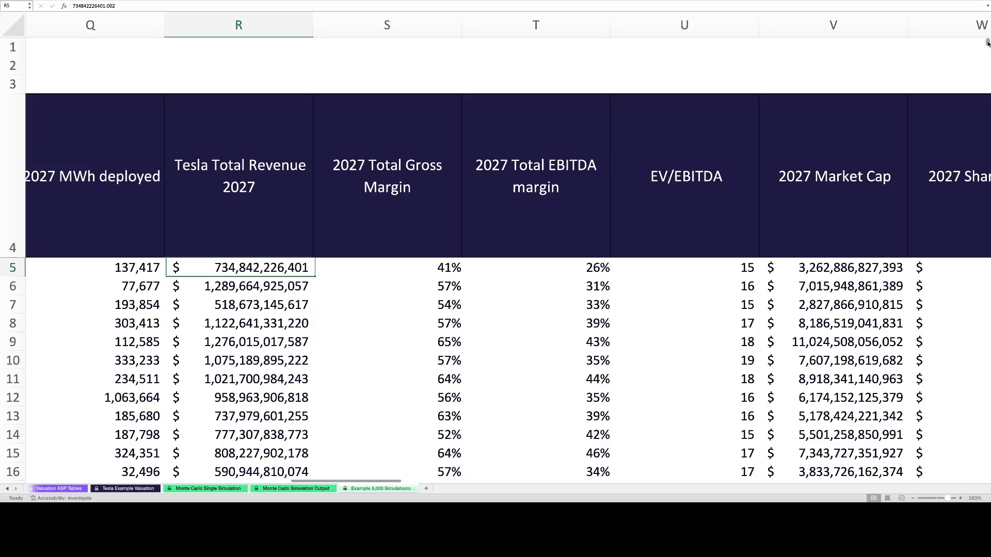
# Step: Select the revenue results R5:R5004 to read their average in the status bar
pyautogui.hotkey('ctrl', 'shift', 'Down')
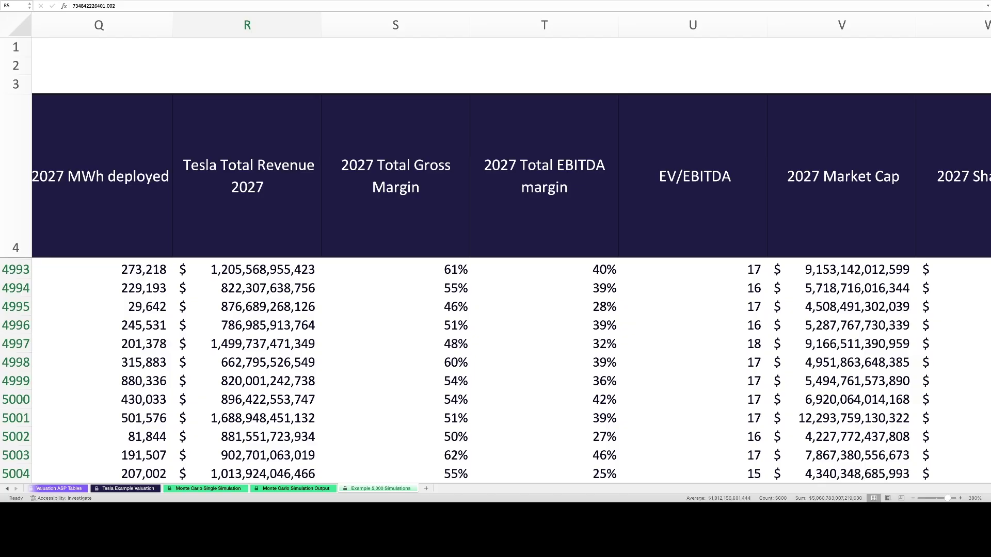
# Step: Select the 2027 Market Cap column V5:V5004 to read its status-bar average
pyautogui.click(841, 270)
pyautogui.hscroll(2, 927, 126)
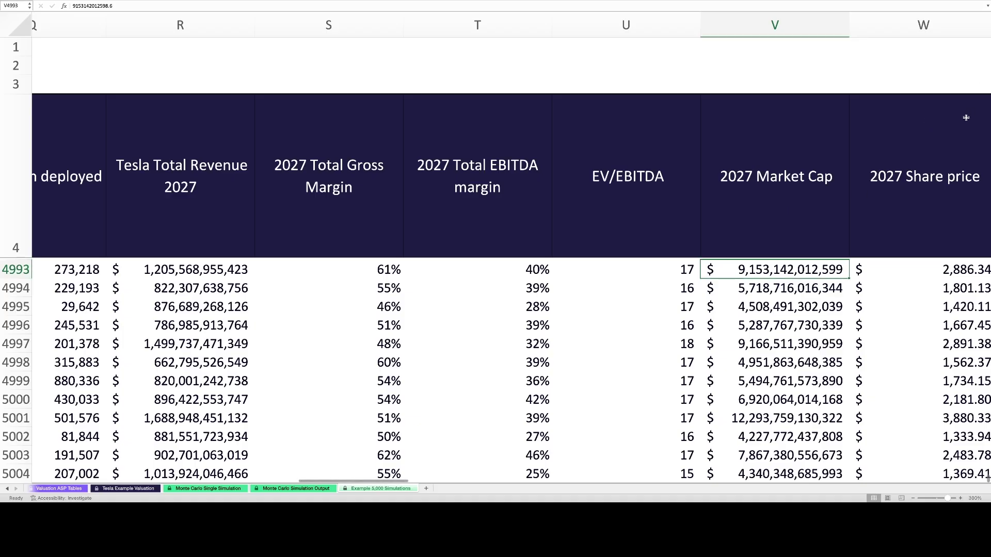
pyautogui.hotkey('ctrl', 'Down')
pyautogui.hotkey('ctrl', 'shift', 'Up')
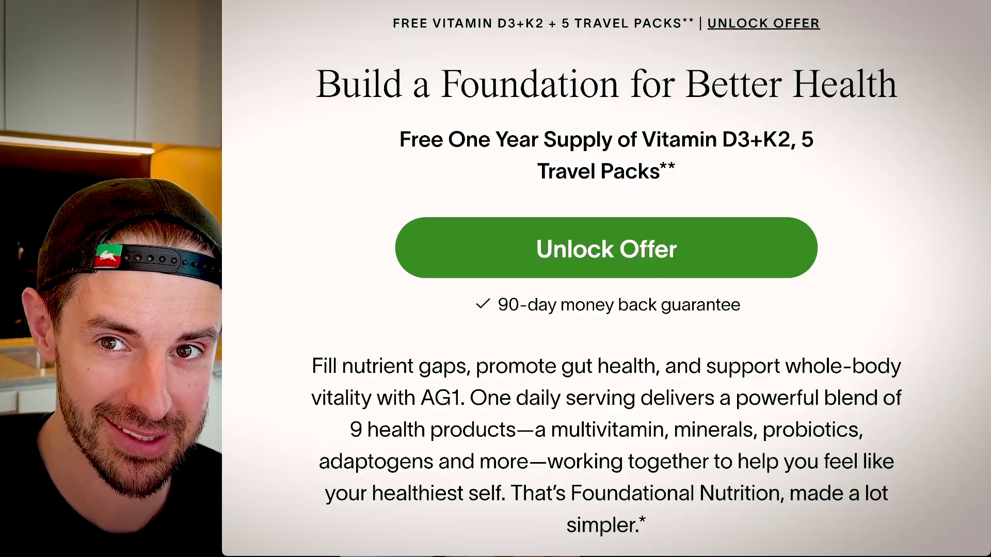
# Step: Move down the AG1 page to the Get Your AG1 benefits list
pyautogui.scroll(-10, 603, 297)
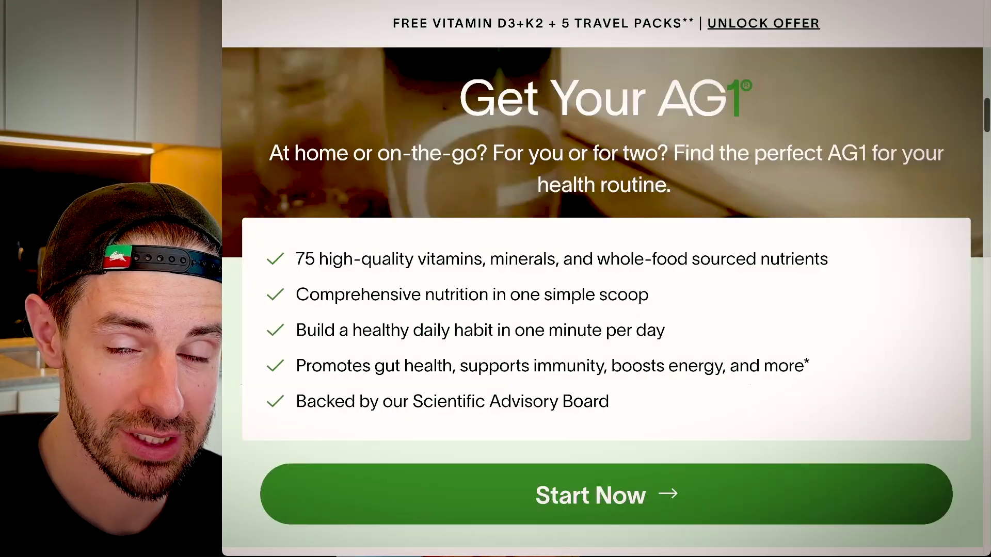